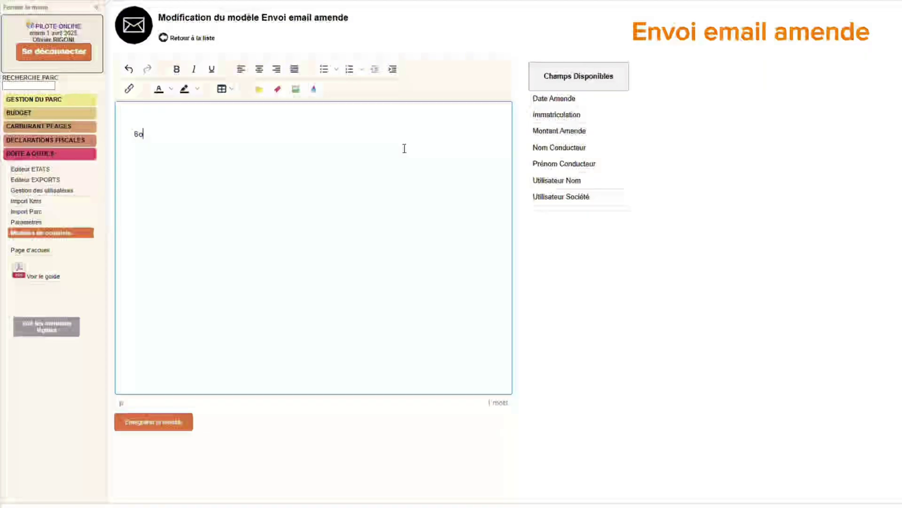
Write the greeting "Bonjour M." with the Nom Conducteur field in the fine email template and paste the prepared message text
text(M.)
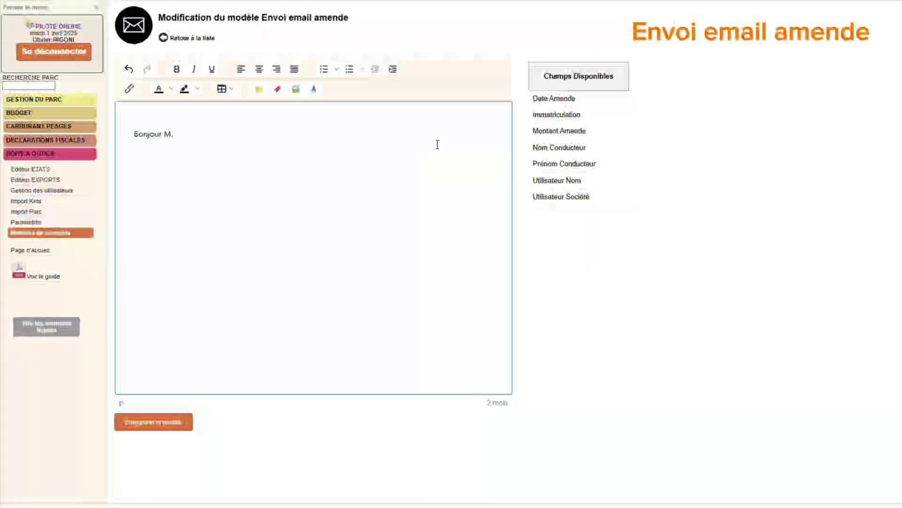
click(561, 150)
click(258, 135)
drag(239, 134, 147, 140)
key(ctrl+v)
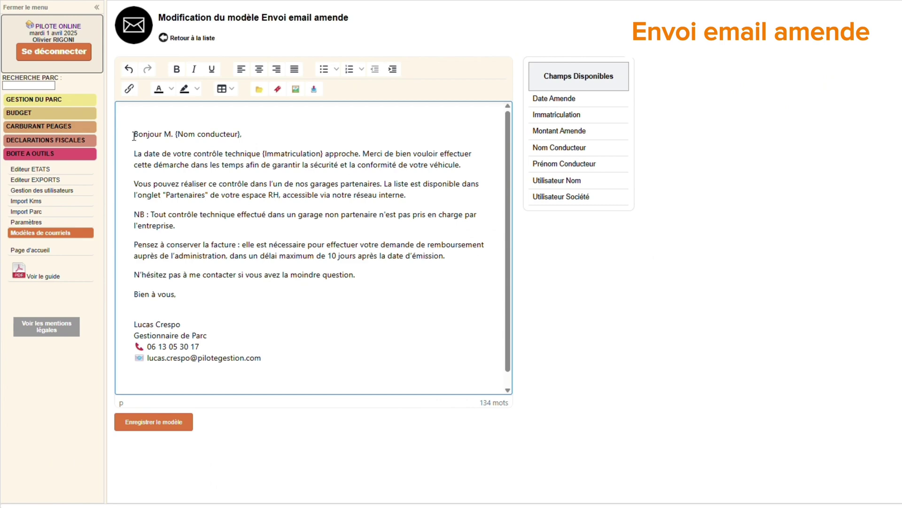
Check the {Nom conducteur} and {Immatriculation} fields in the message and save the template
drag(175, 134, 242, 133)
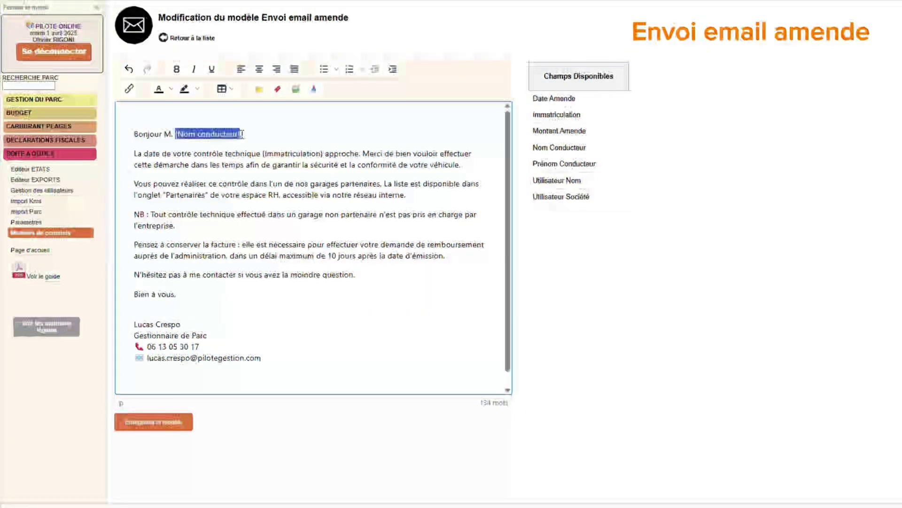
drag(324, 153, 259, 153)
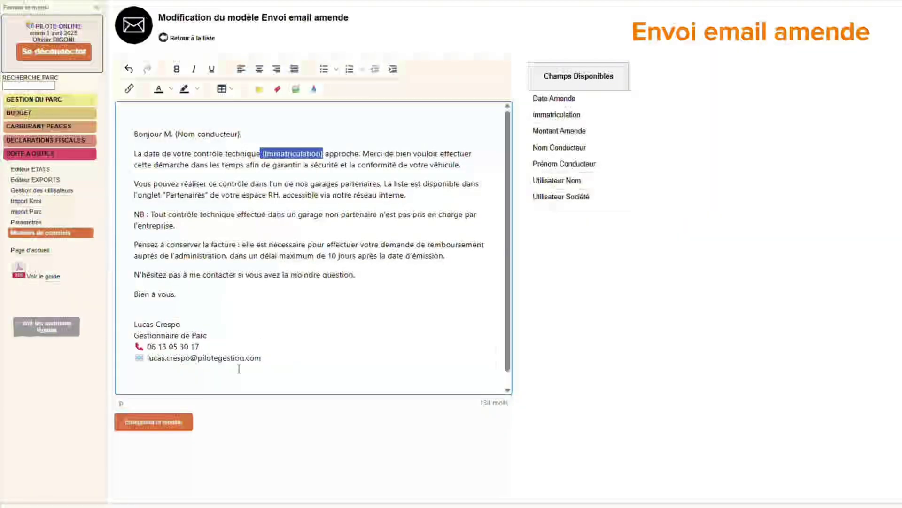
click(178, 424)
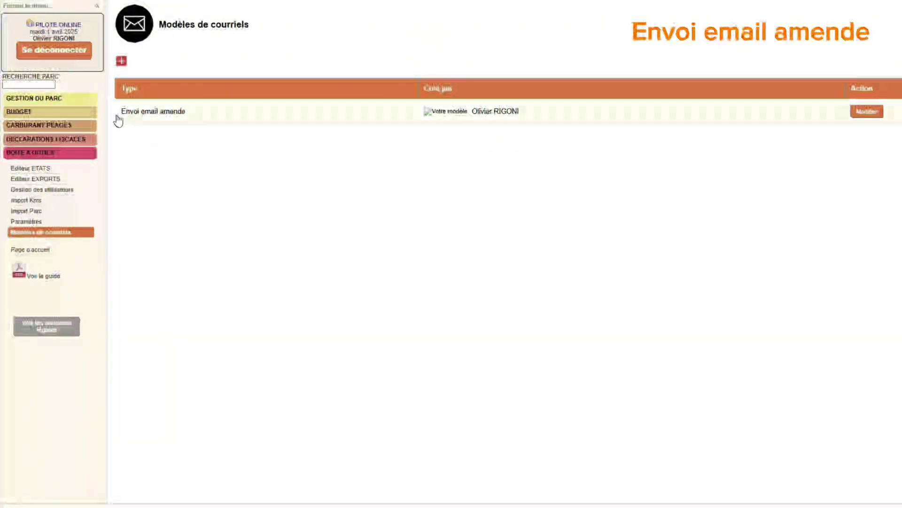
Open the vehicle record AB-123-CD from the Suivi du parc list
click(57, 100)
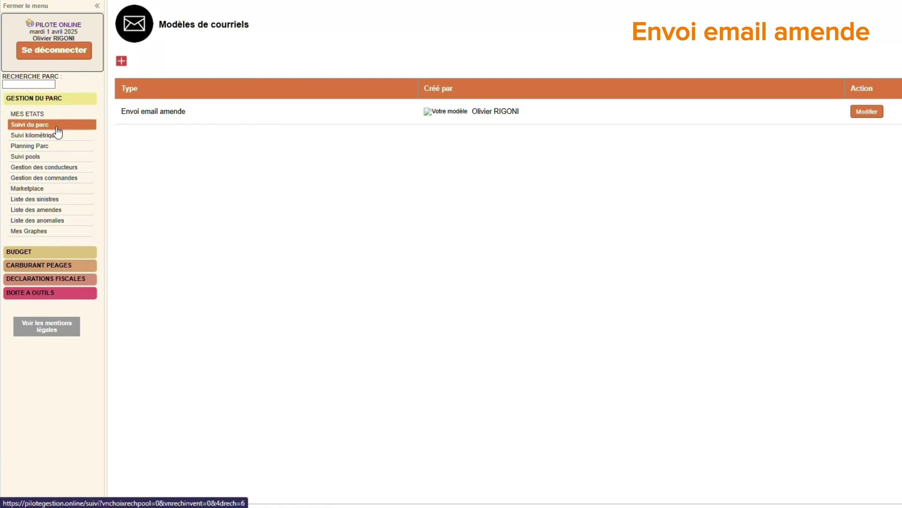
click(56, 126)
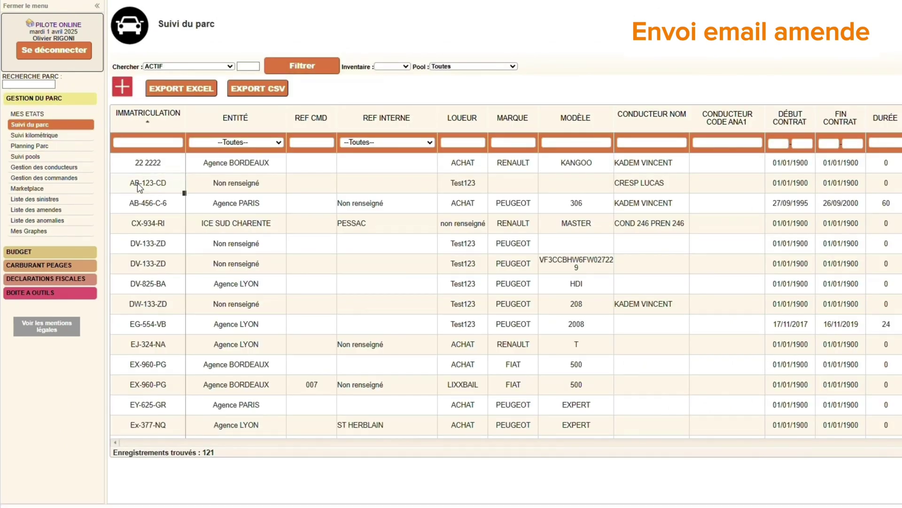
click(139, 184)
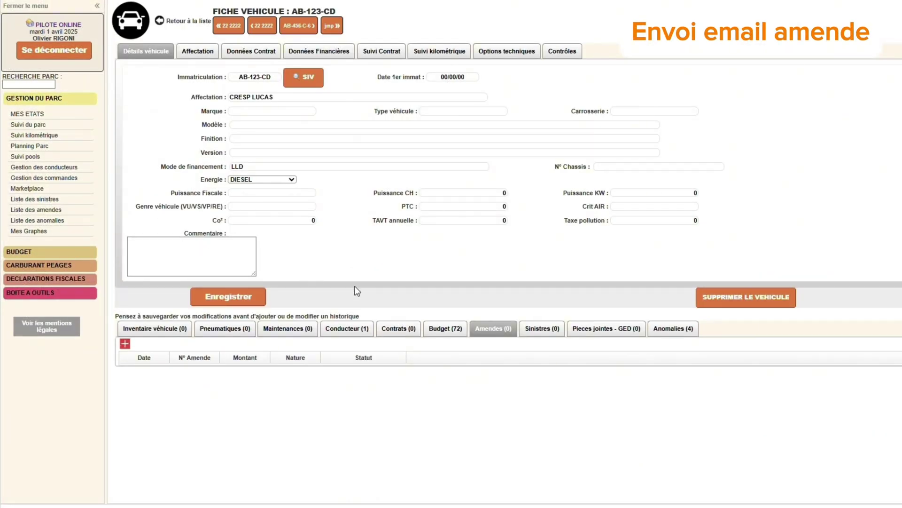
Add a fine with number 123456 dated 01/04/2025 to the vehicle's Amendes history
click(499, 329)
click(125, 343)
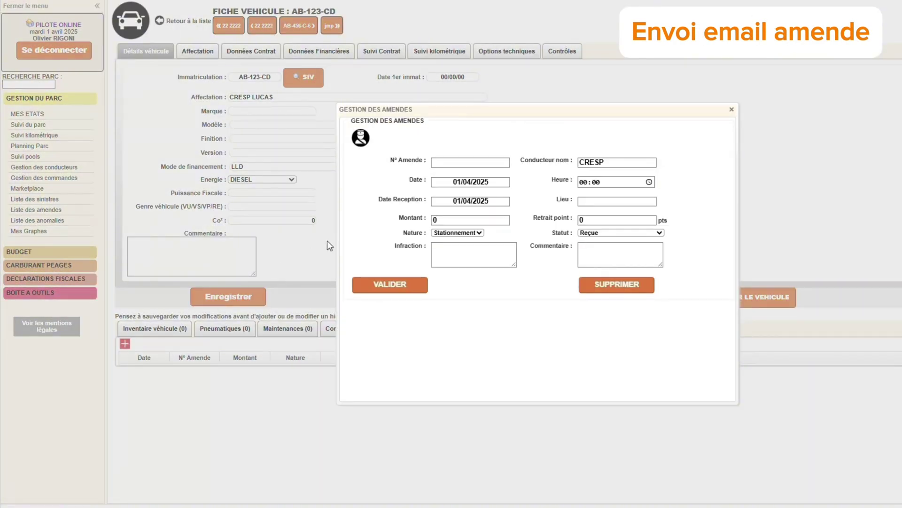
click(470, 163)
click(486, 186)
click(403, 283)
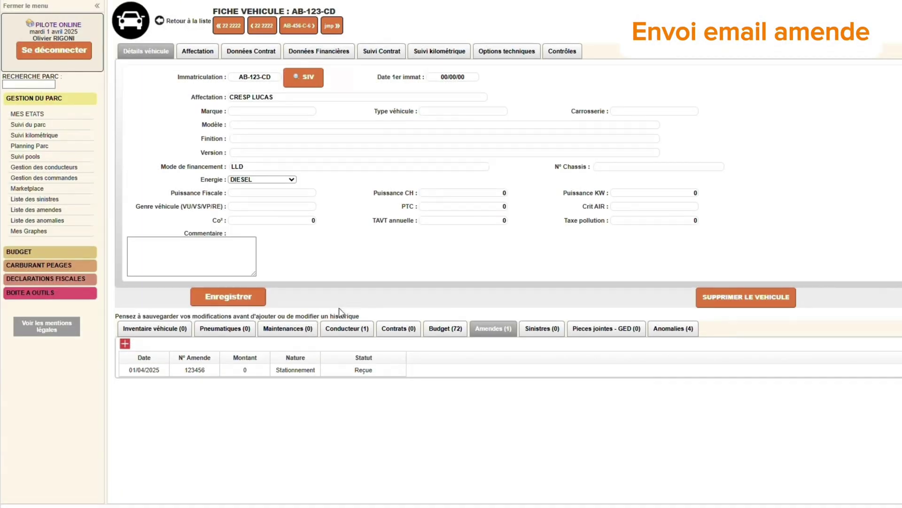
Reopen the saved fine and choose the file AMENDE SPECIMEN.webp as its attachment
click(207, 371)
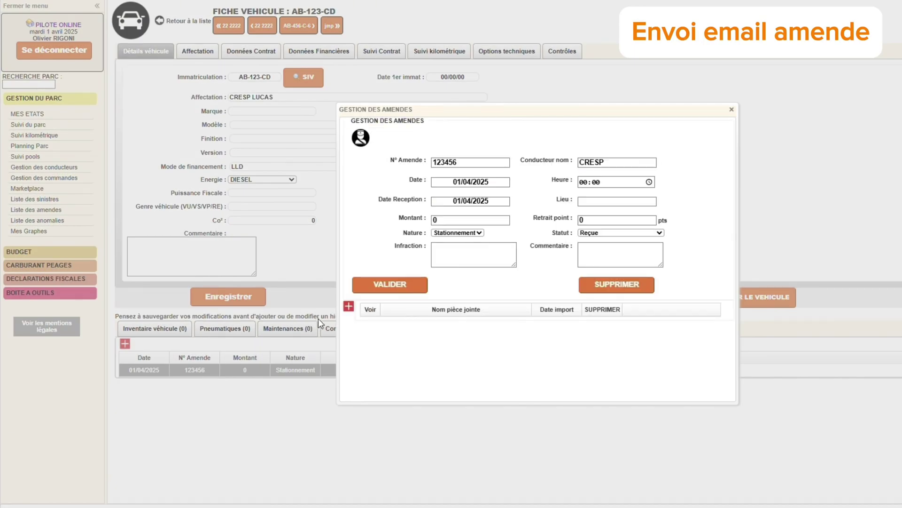
click(349, 306)
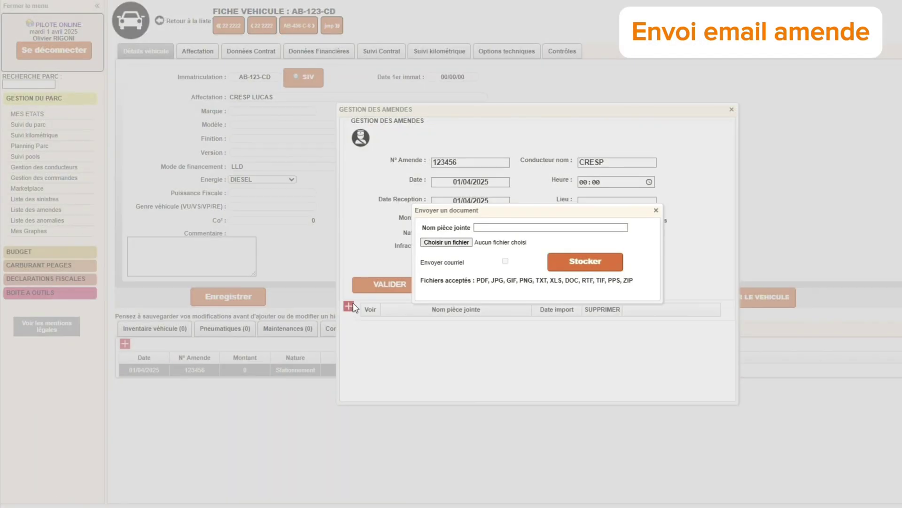
click(446, 243)
click(186, 51)
double_click(185, 52)
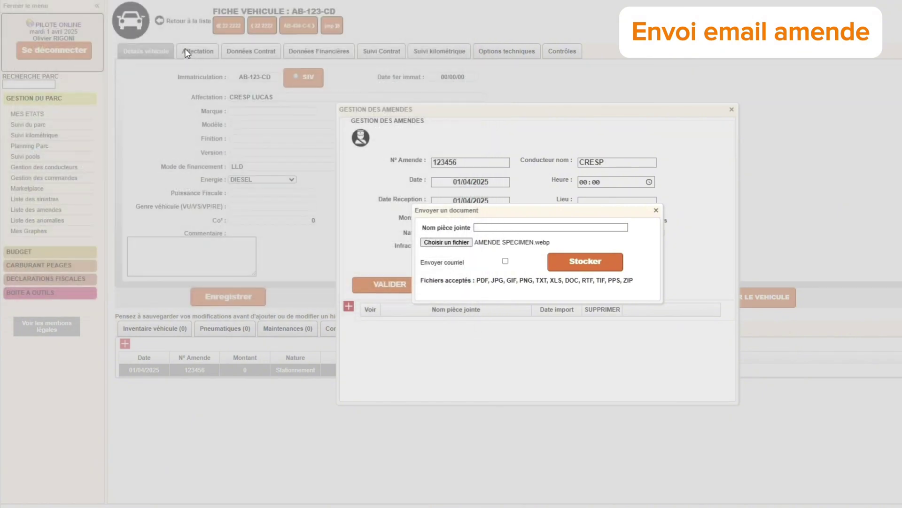
Name the attachment "Amende", enable sending it by email, and store it
click(489, 227)
text(Amende)
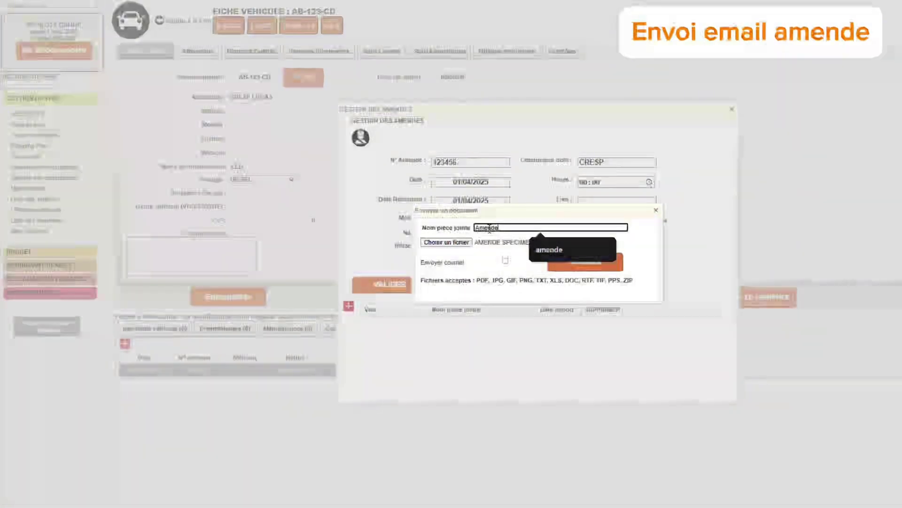
click(507, 263)
click(506, 262)
click(577, 263)
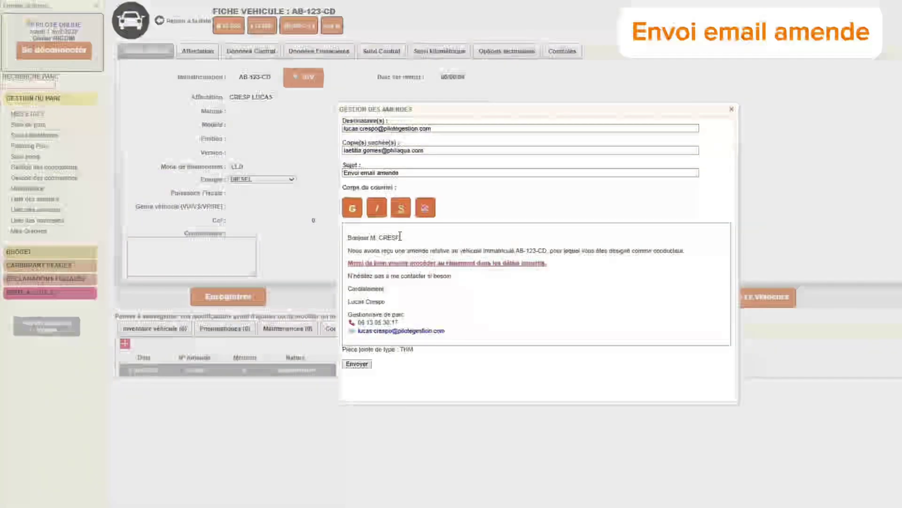
Review the filled-in driver name and registration, make the "Gestionnaire de parc" signature line bold, and send the email
click(381, 237)
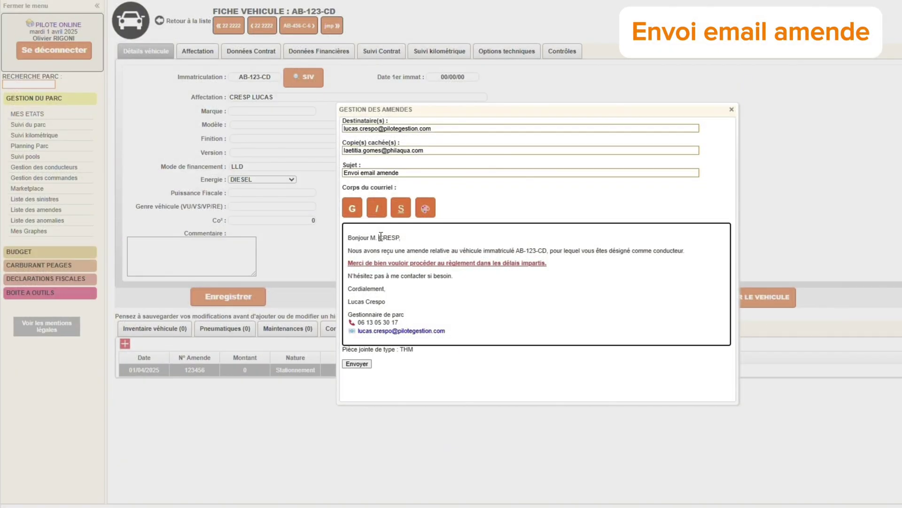
drag(390, 238, 399, 237)
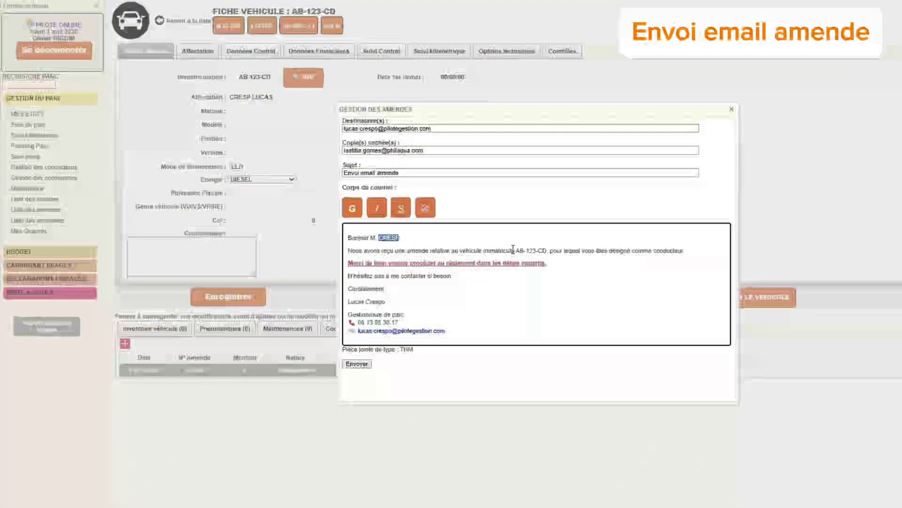
drag(517, 251, 549, 251)
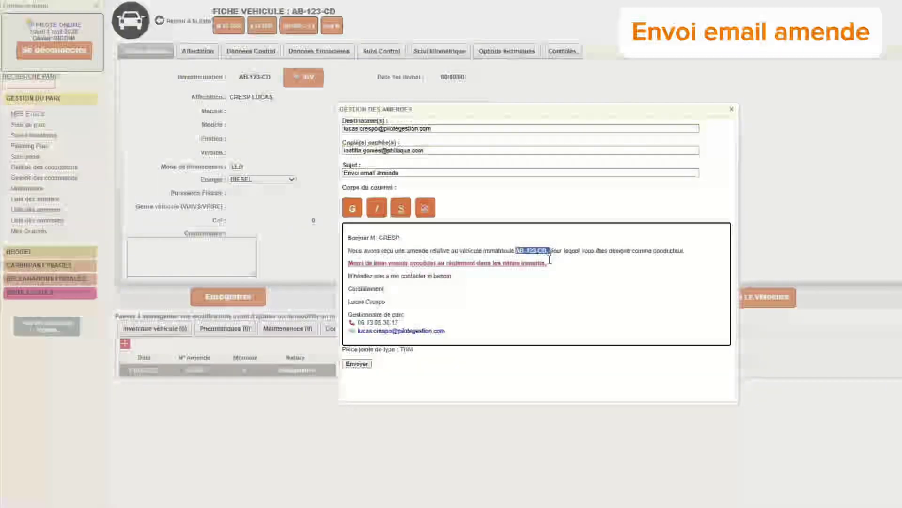
drag(404, 314, 348, 314)
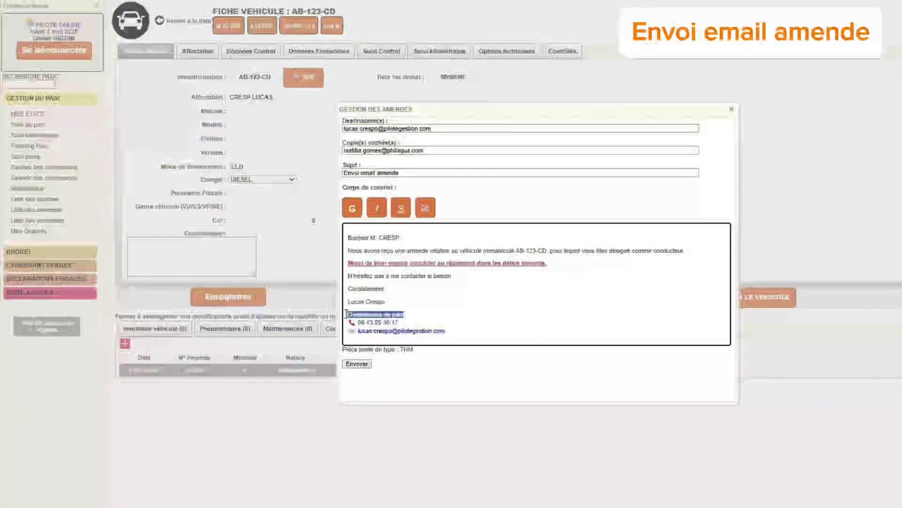
click(356, 214)
click(424, 300)
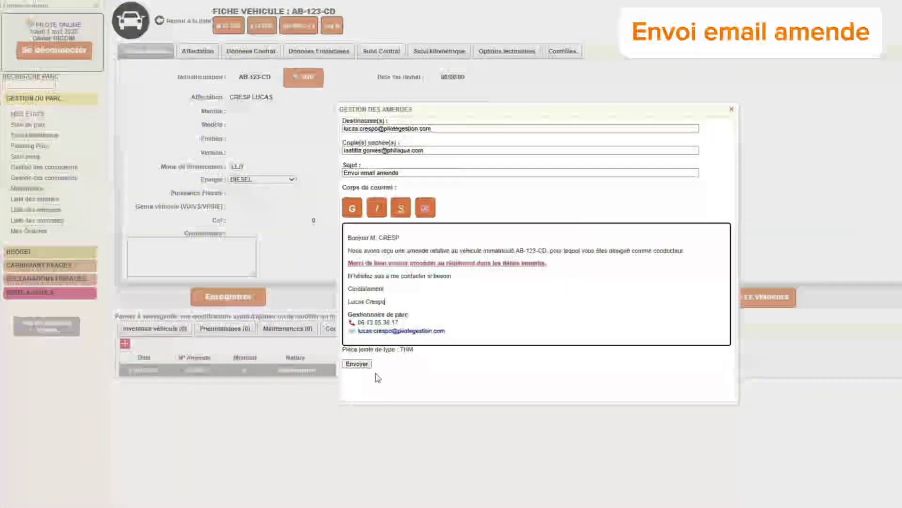
click(358, 365)
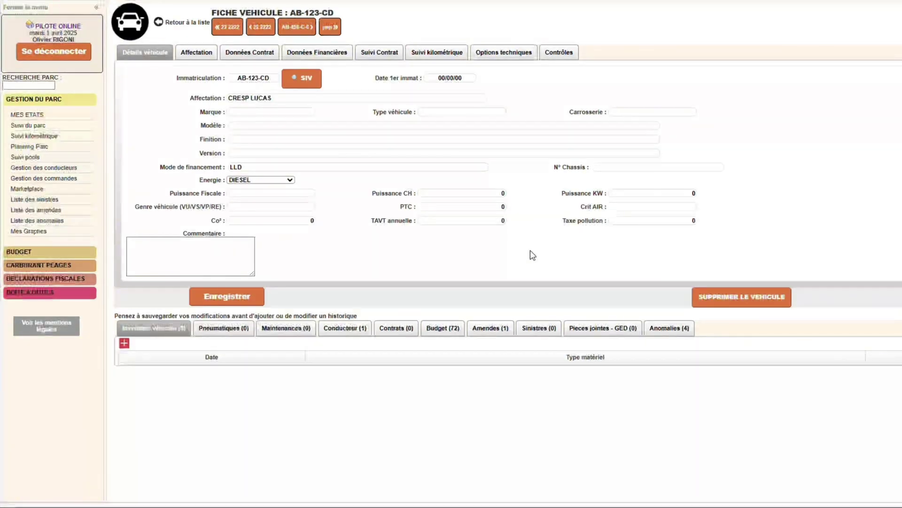
Examine where the vehicle's next service date and next Contrôle technique date are entered
click(445, 56)
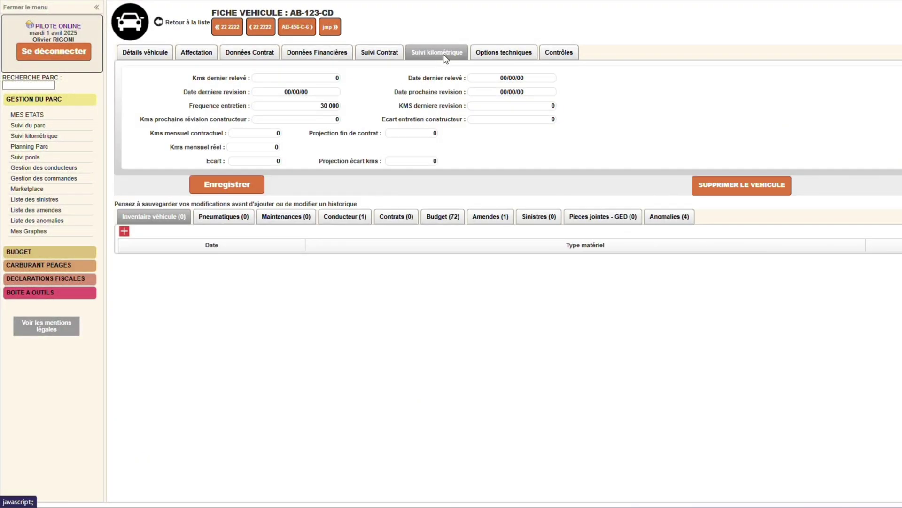
click(509, 92)
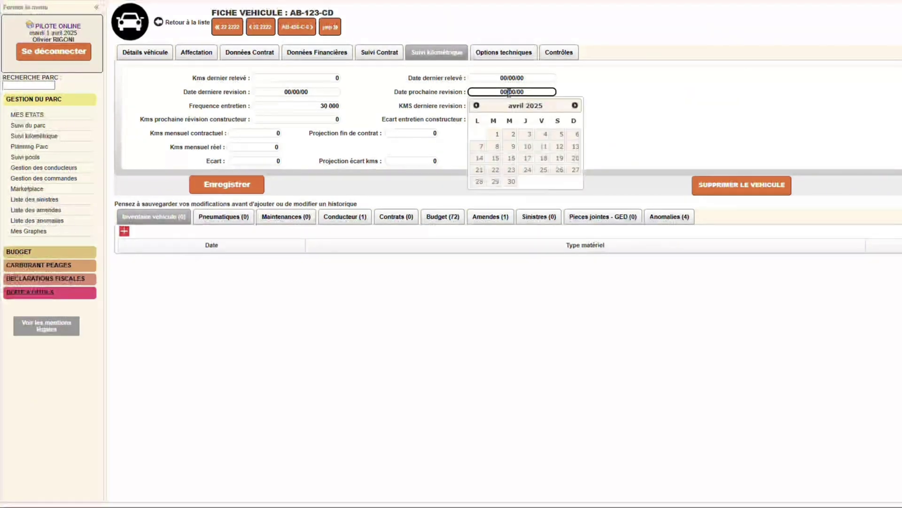
click(562, 57)
click(398, 96)
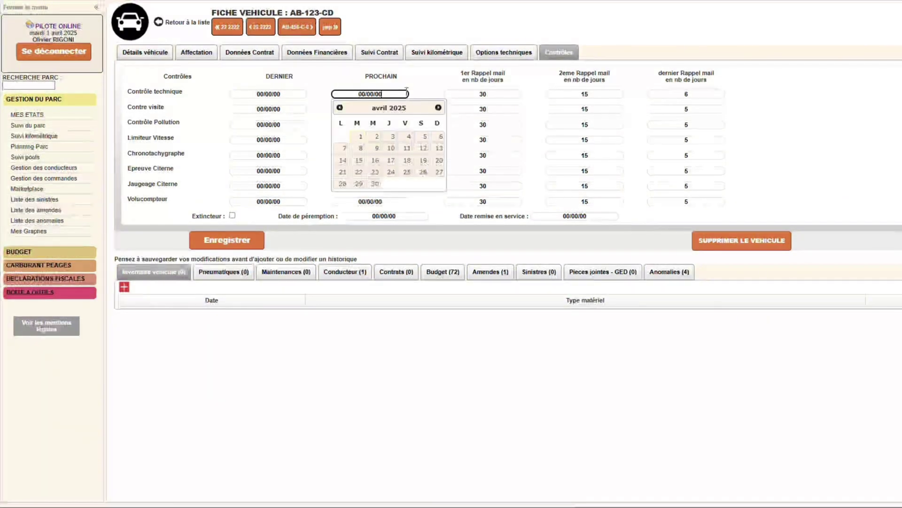
click(429, 84)
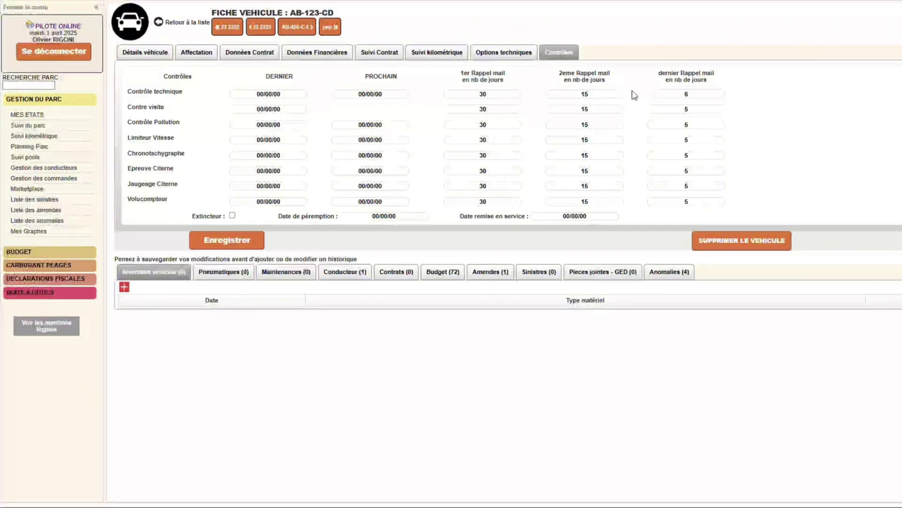
Set the last mail reminder for the Contrôle technique to 5 days
click(701, 96)
key(BackSpace)
text(5)
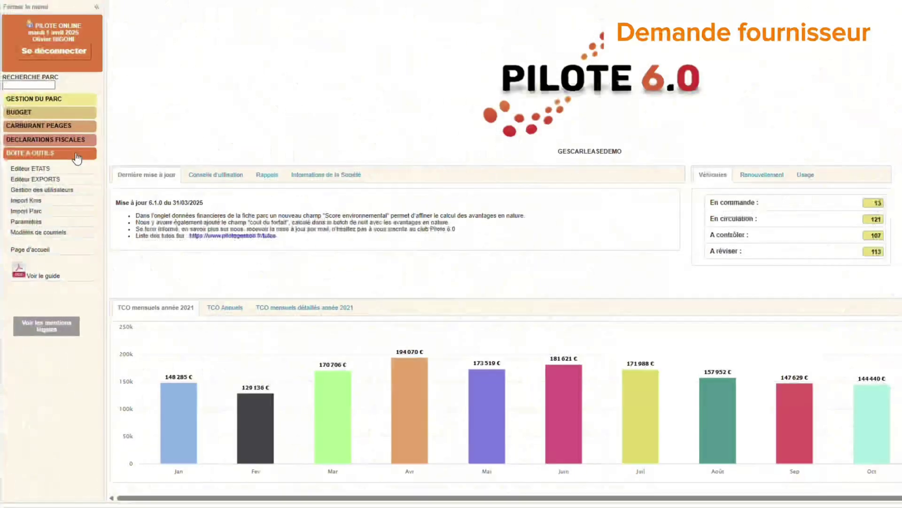
Examine the contact and email fields of a new supplier form in Paramètres, and close it without saving
click(61, 220)
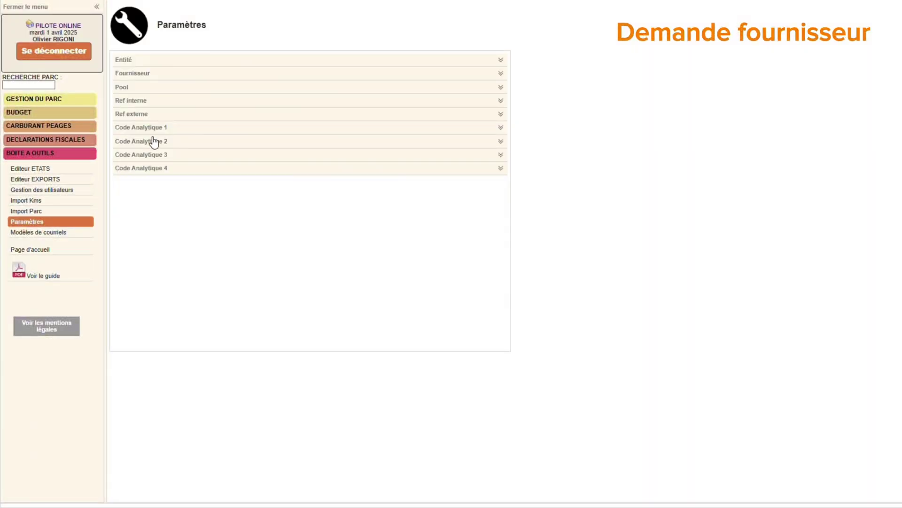
click(194, 74)
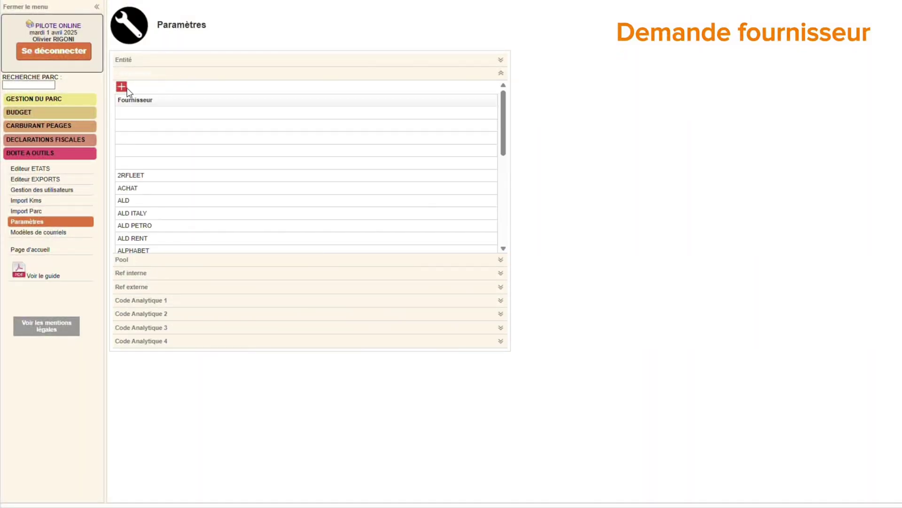
click(123, 87)
scroll(529, 292, down, 2)
scroll(529, 293, down, 1)
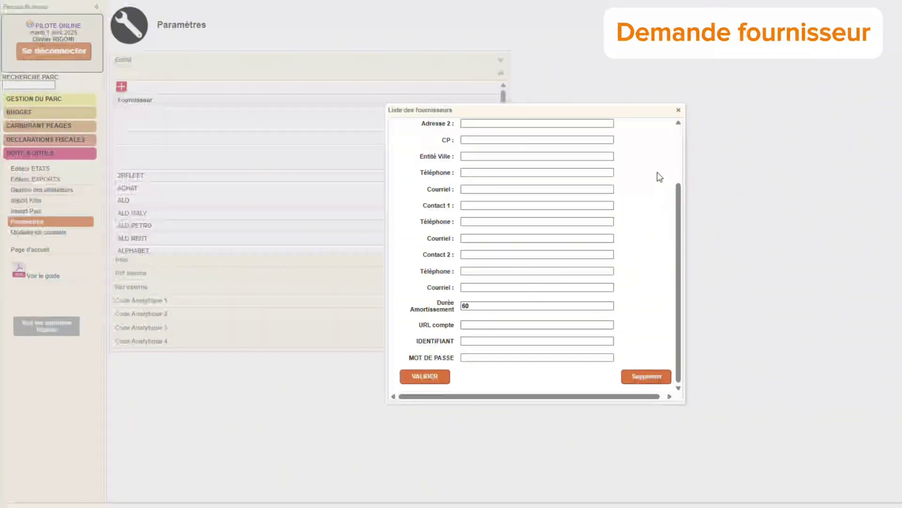
click(678, 110)
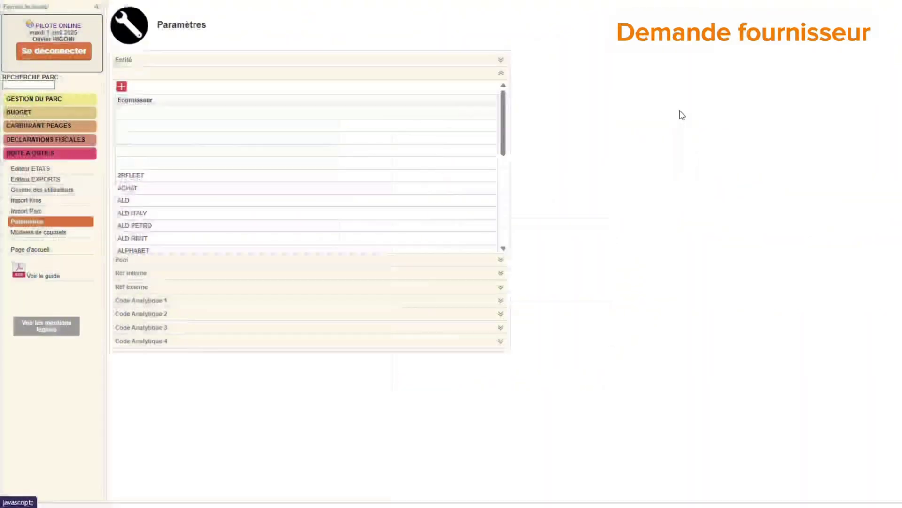
click(473, 79)
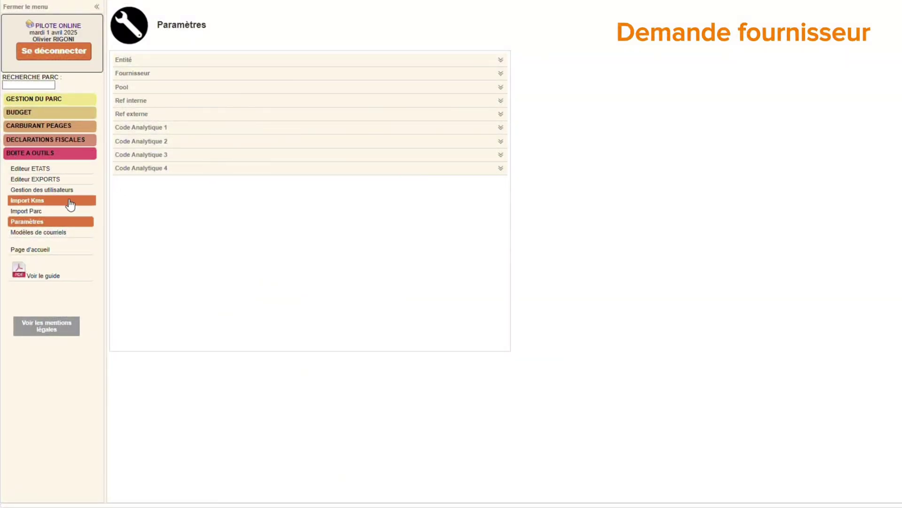
Create a new email template of type "Envoi demande fournisseur" in Modèles de courriels
click(56, 232)
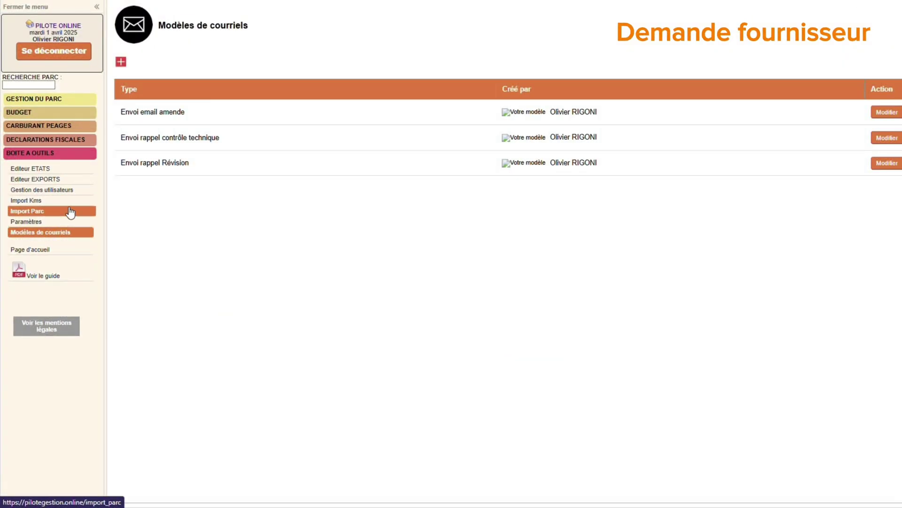
click(123, 61)
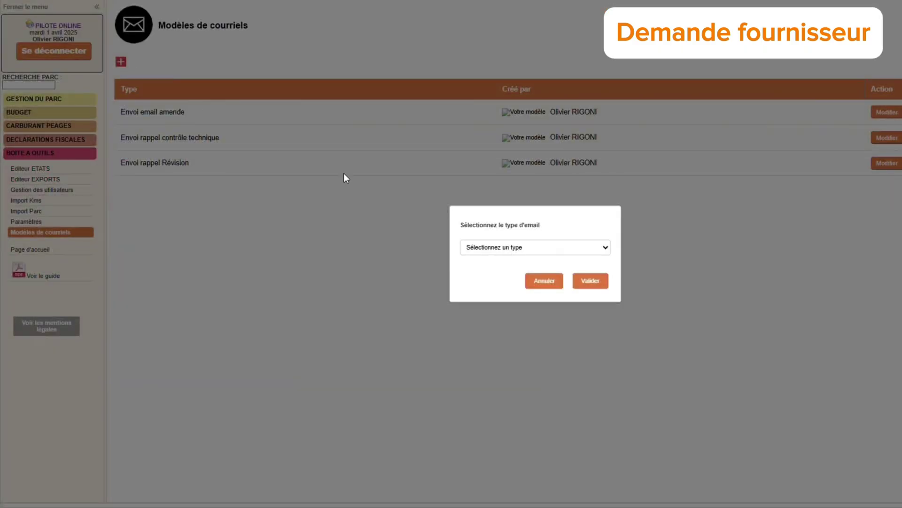
click(539, 250)
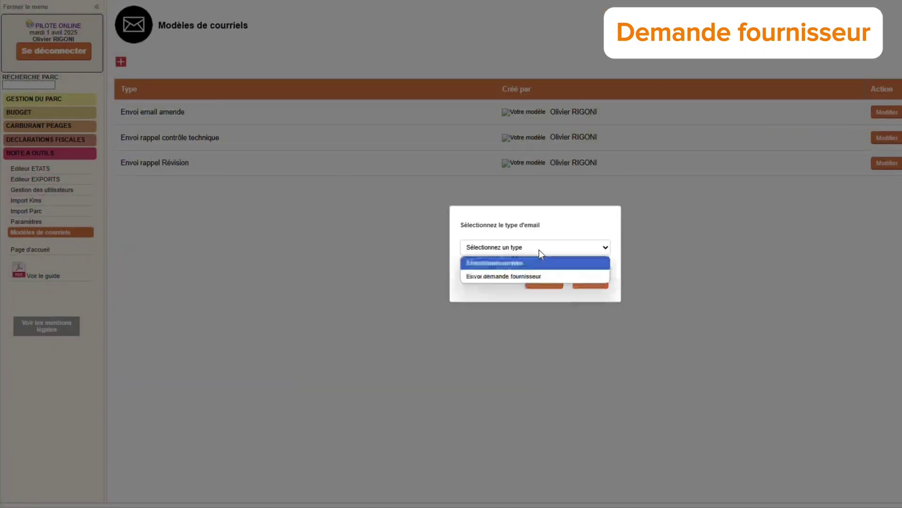
click(543, 276)
click(596, 286)
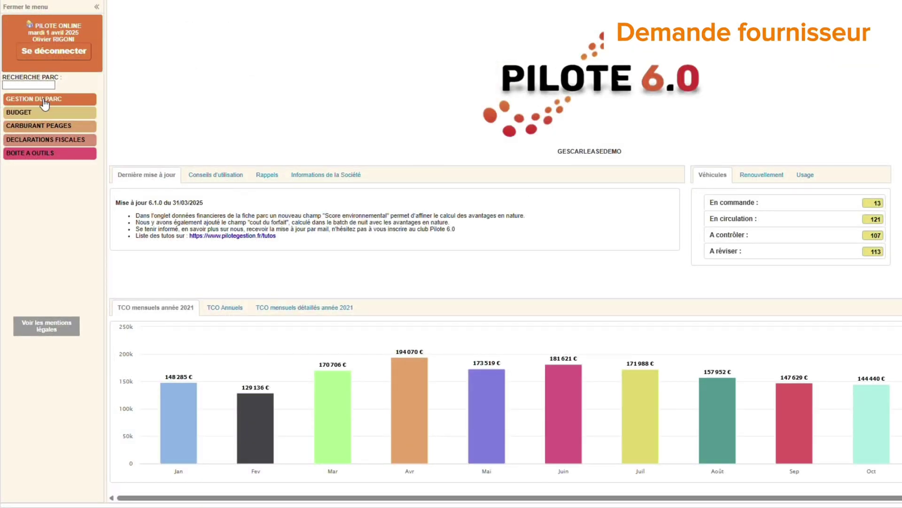
Start a new order in Gestion des commandes for an ALPINE A110 1.8T 300ch GTS with paid options Blanc Irisé and Bleu Paon - Atelier
click(44, 98)
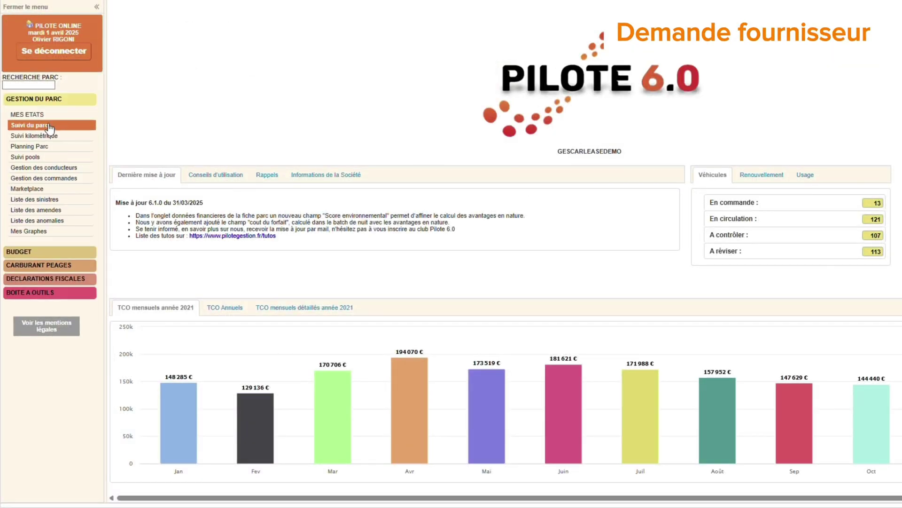
click(80, 178)
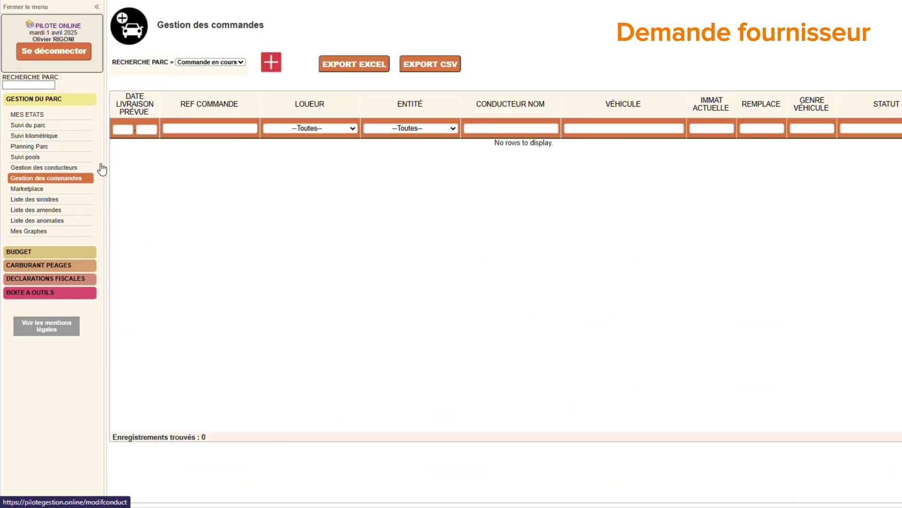
click(271, 62)
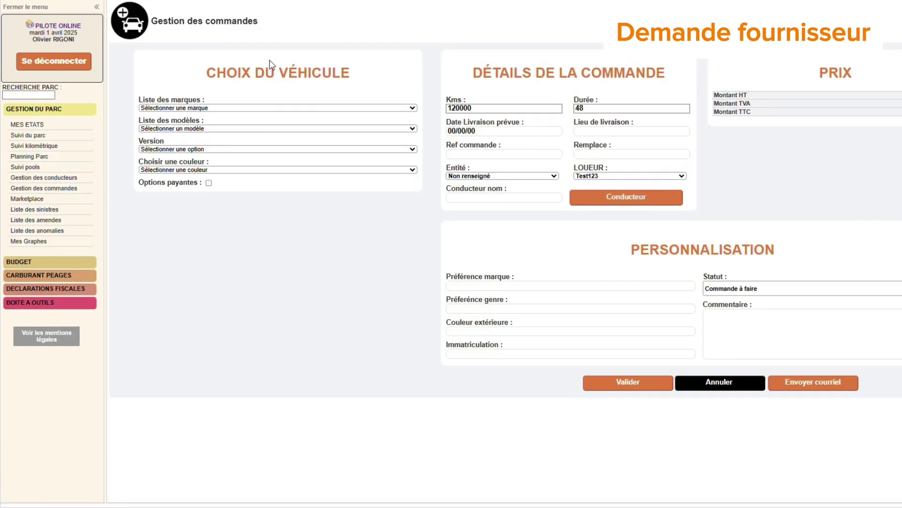
click(272, 108)
click(239, 169)
click(230, 128)
click(231, 151)
click(228, 149)
click(224, 200)
click(202, 196)
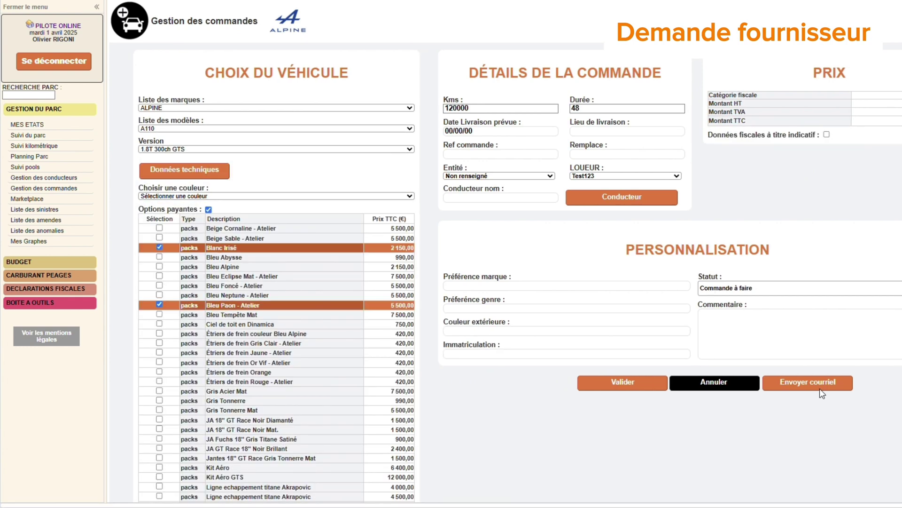
Prepare the supplier request email for this vehicle order with ALD ITALY as the selected supplier, and review its generated content
click(817, 382)
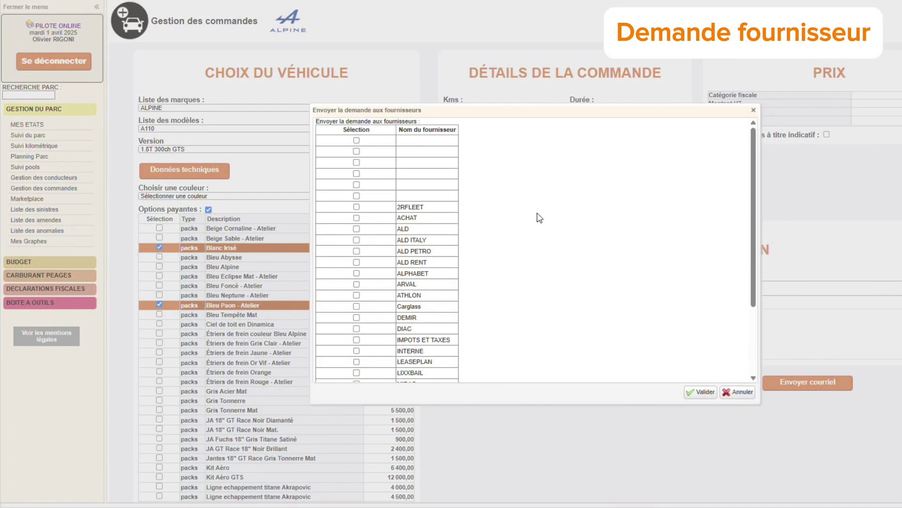
click(357, 240)
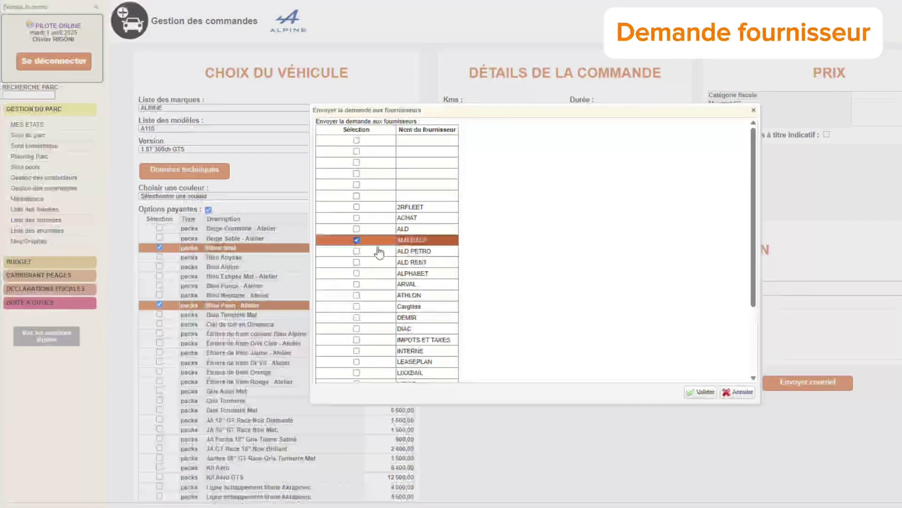
click(702, 392)
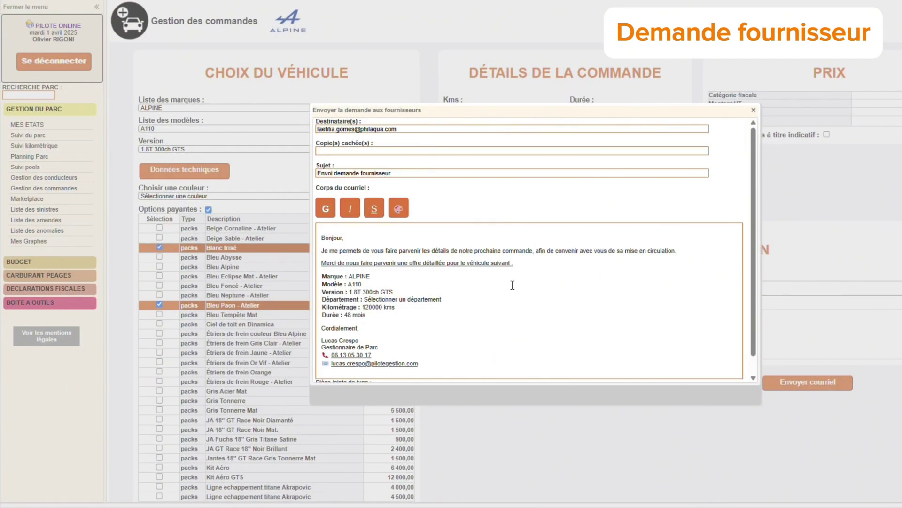
scroll(488, 279, down, 1)
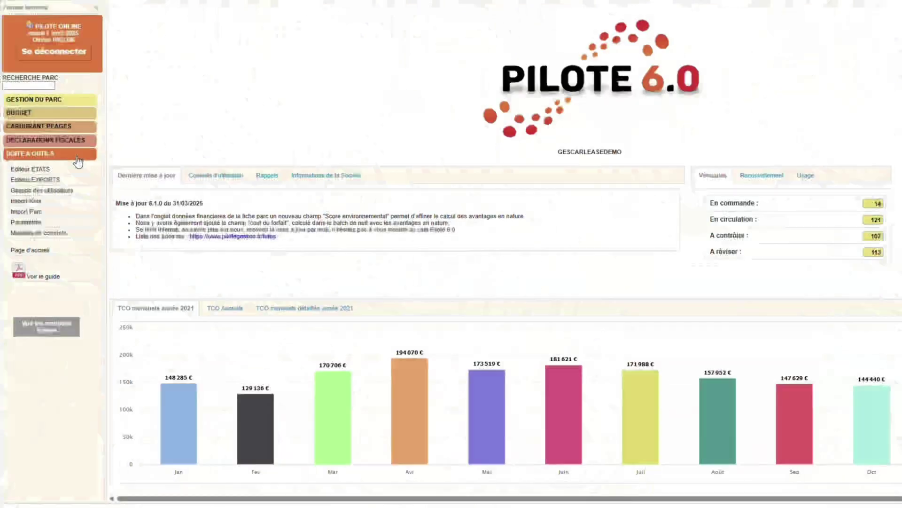
In Gestion des utilisateurs, open the RESPONSABLE MARKETING DIGITAL user's record, review the Recevoir un mail options, and save the record
click(60, 191)
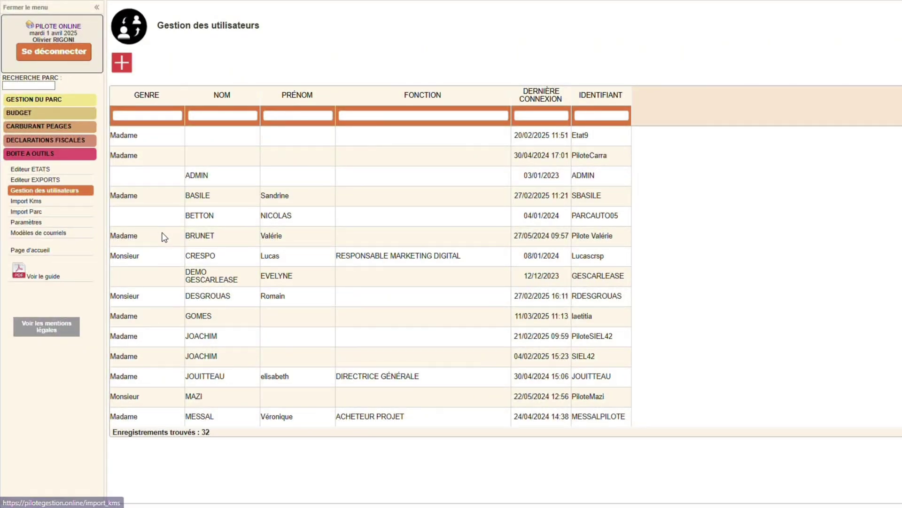
click(175, 256)
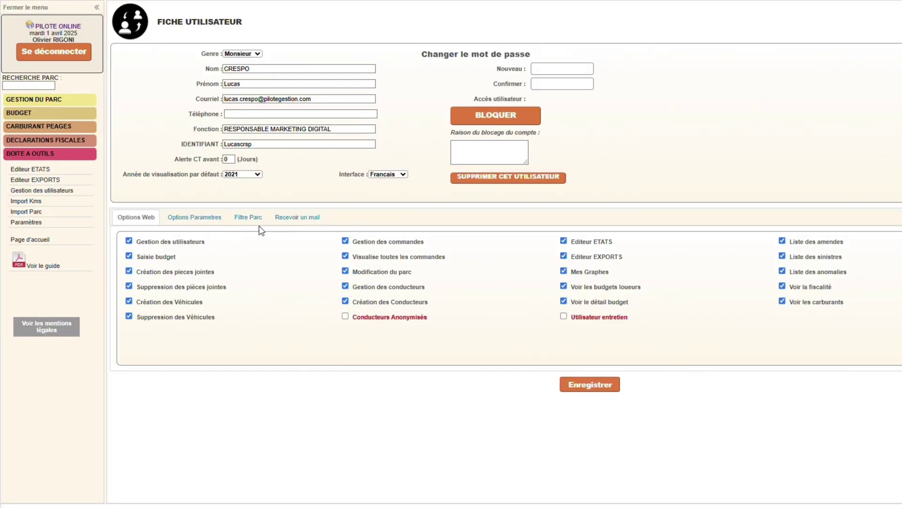
click(301, 219)
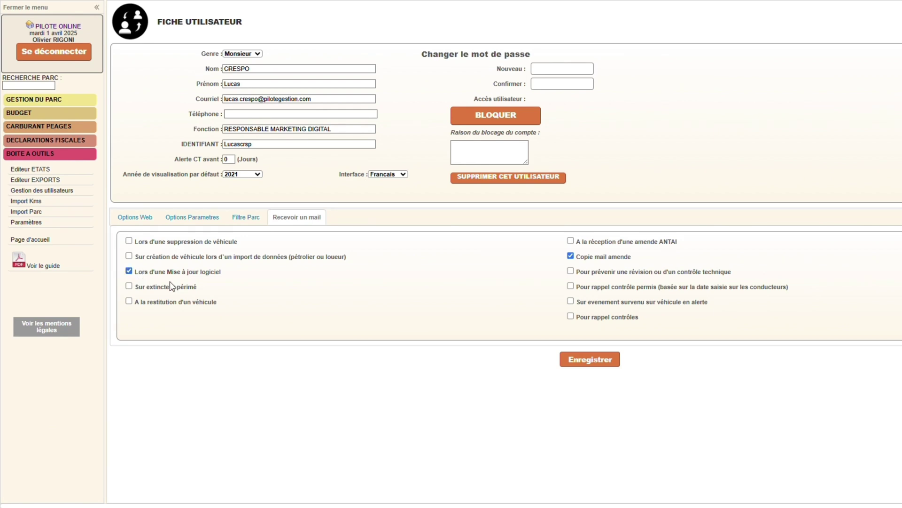
click(591, 360)
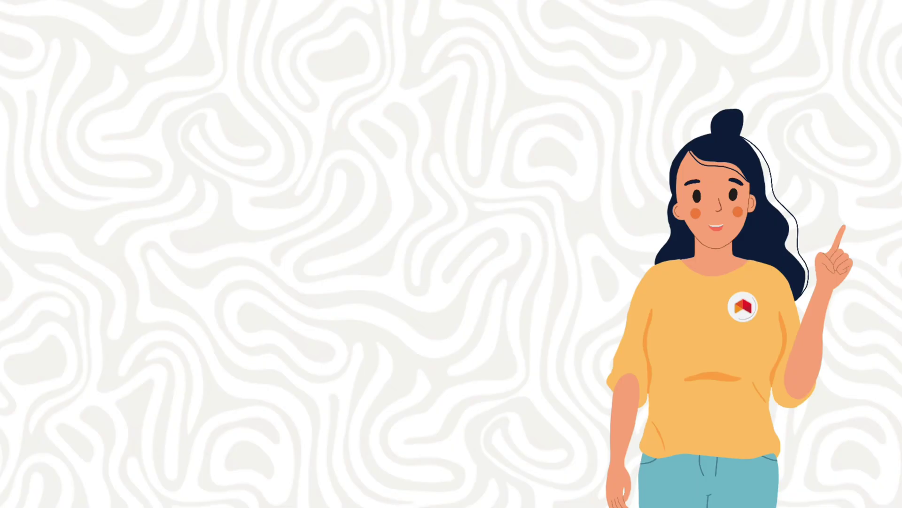